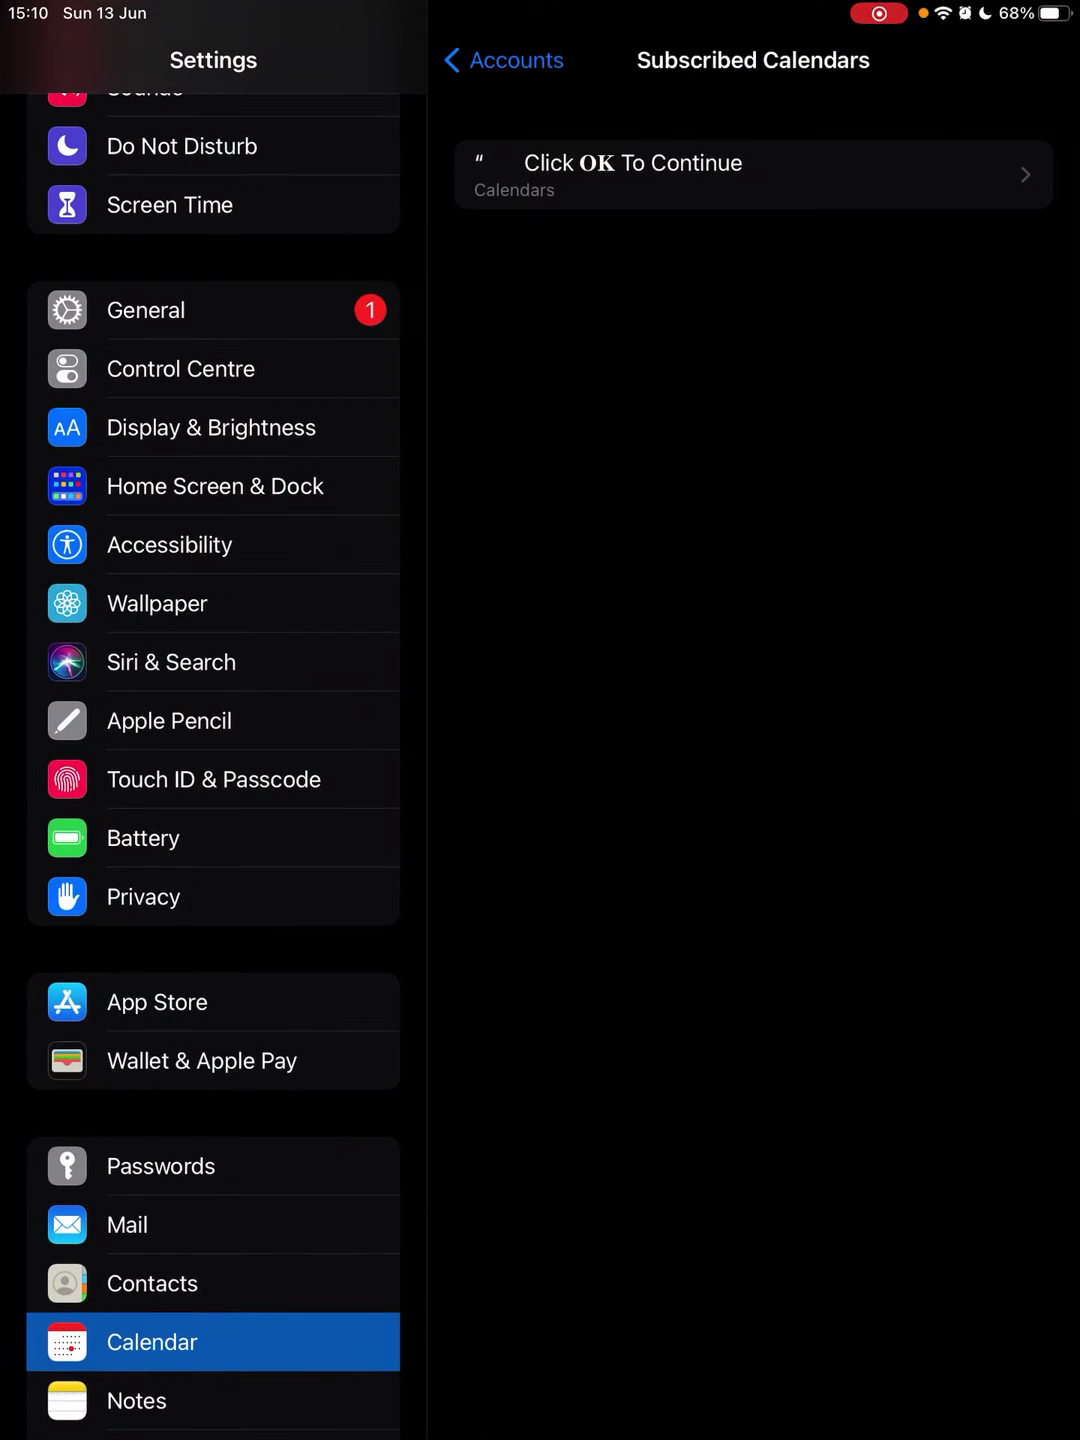
scroll(213, 720, down, 5)
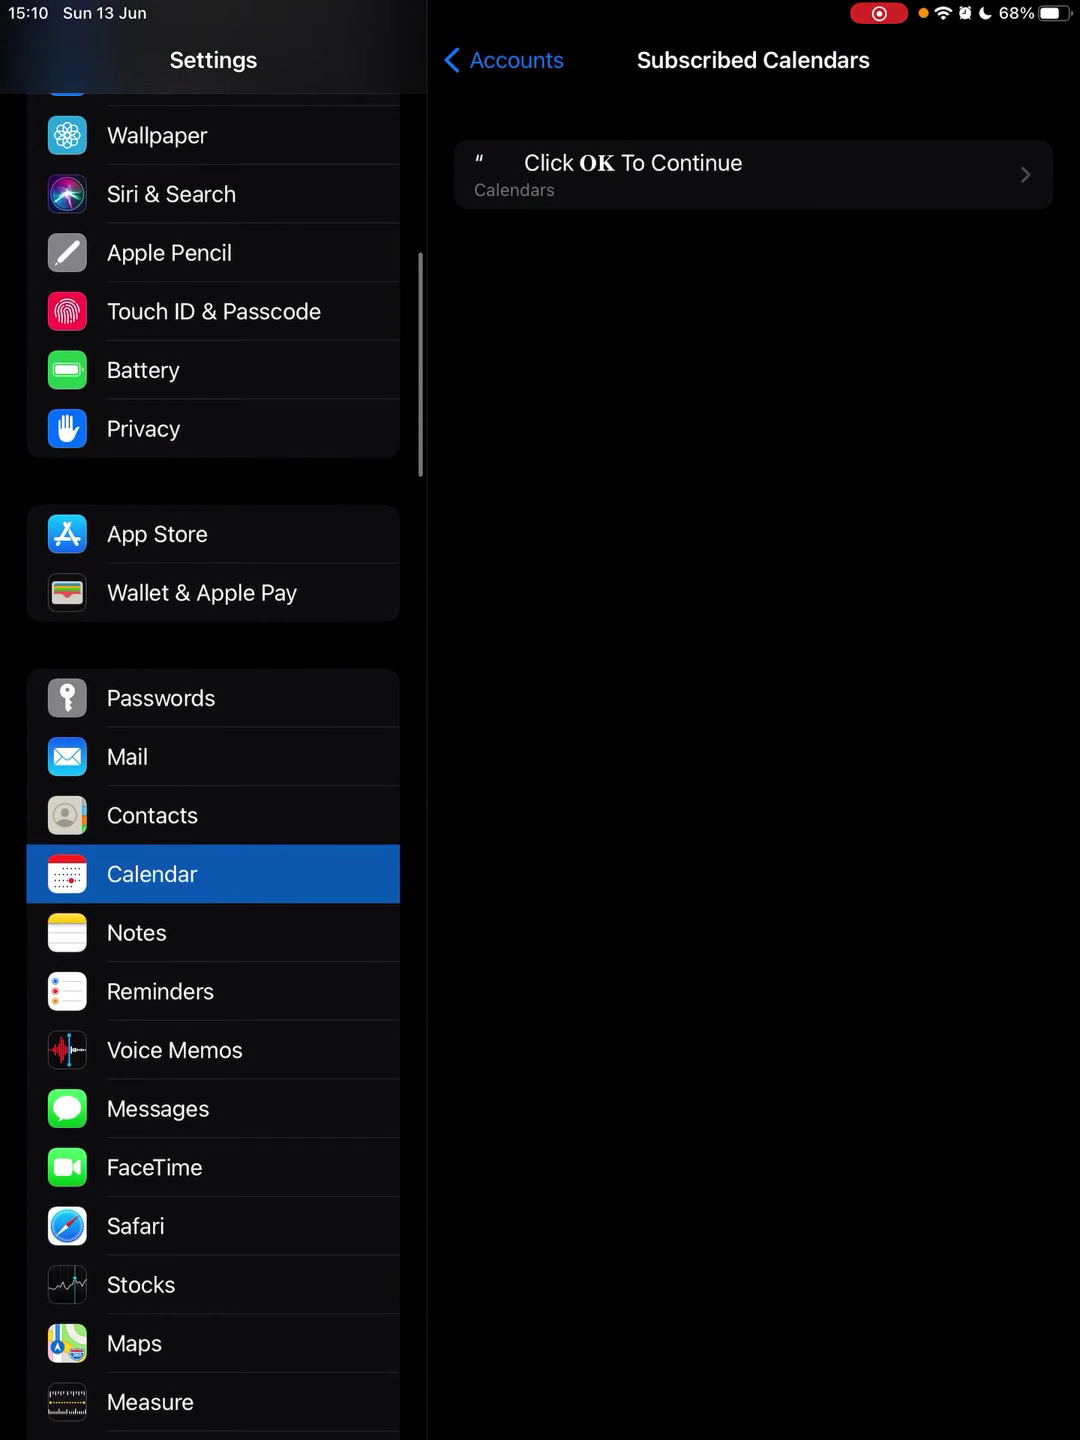
click(152, 874)
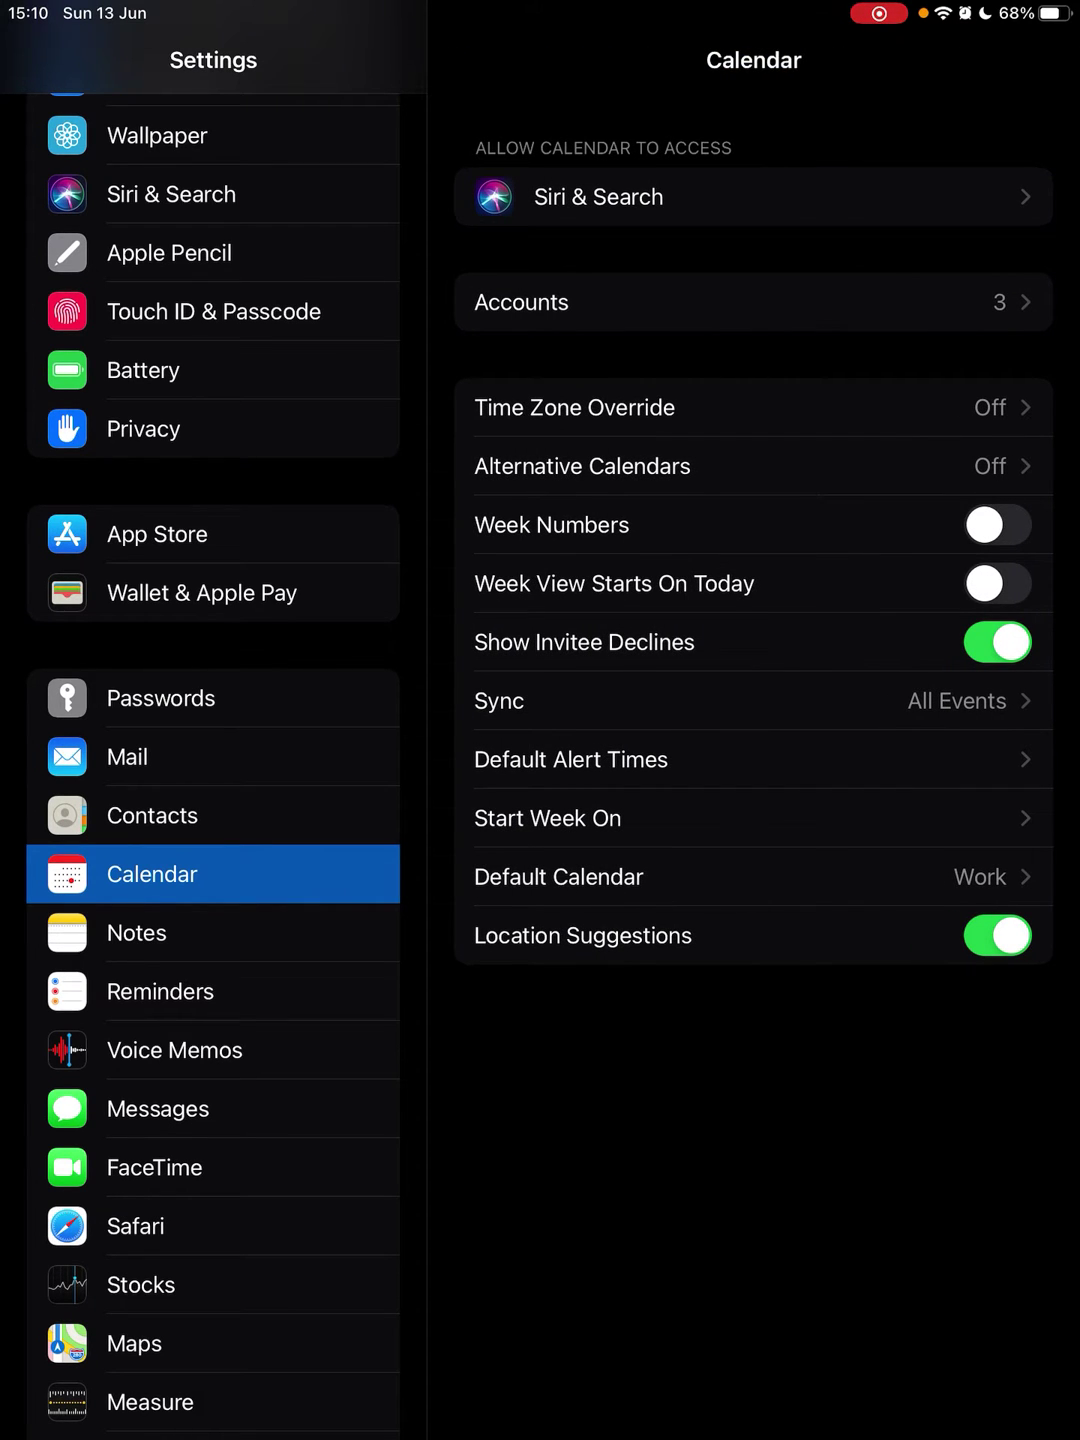
click(752, 302)
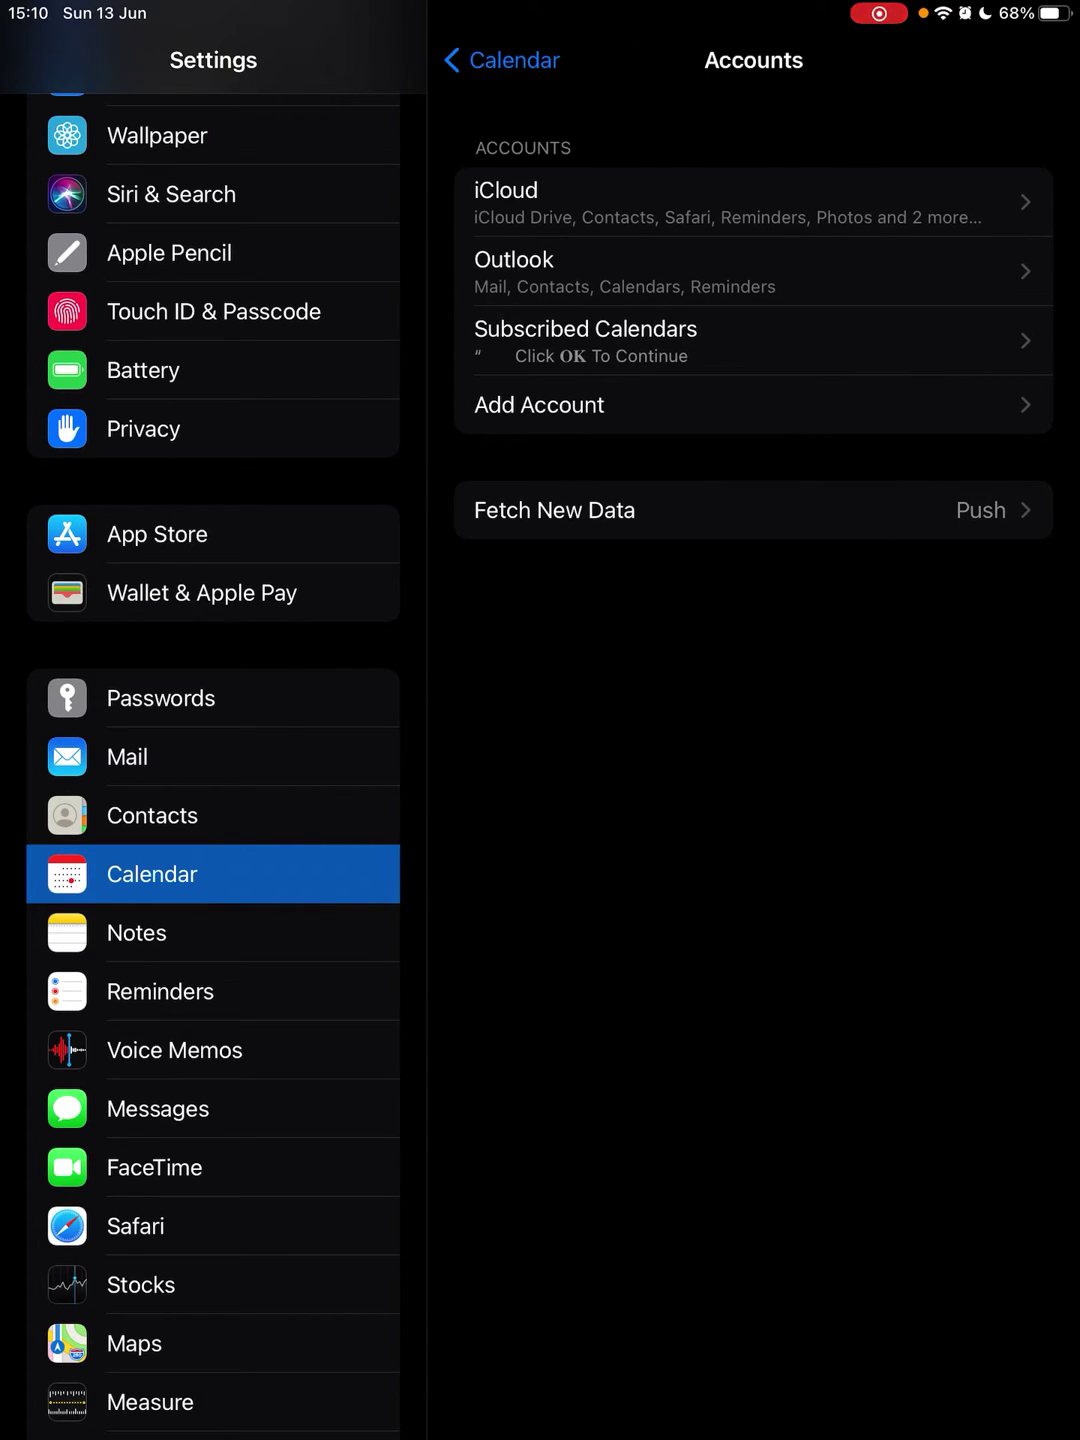
click(585, 340)
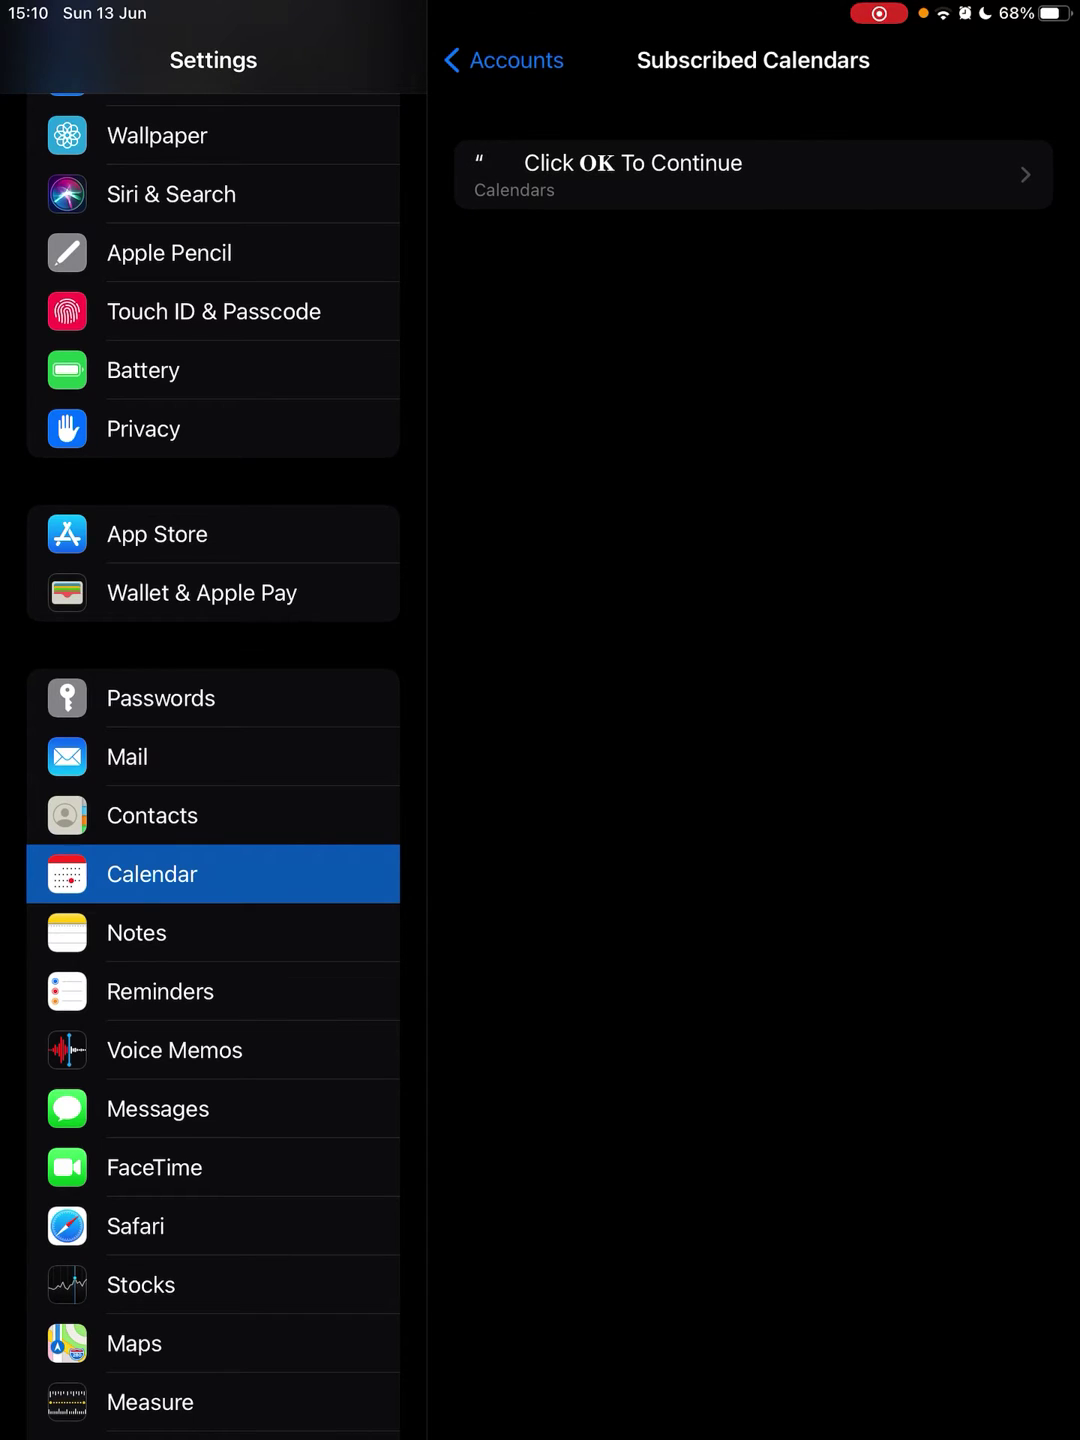
Delete the spam 'Click OK To Continue' subscribed calendar account and confirm the deletion
click(754, 173)
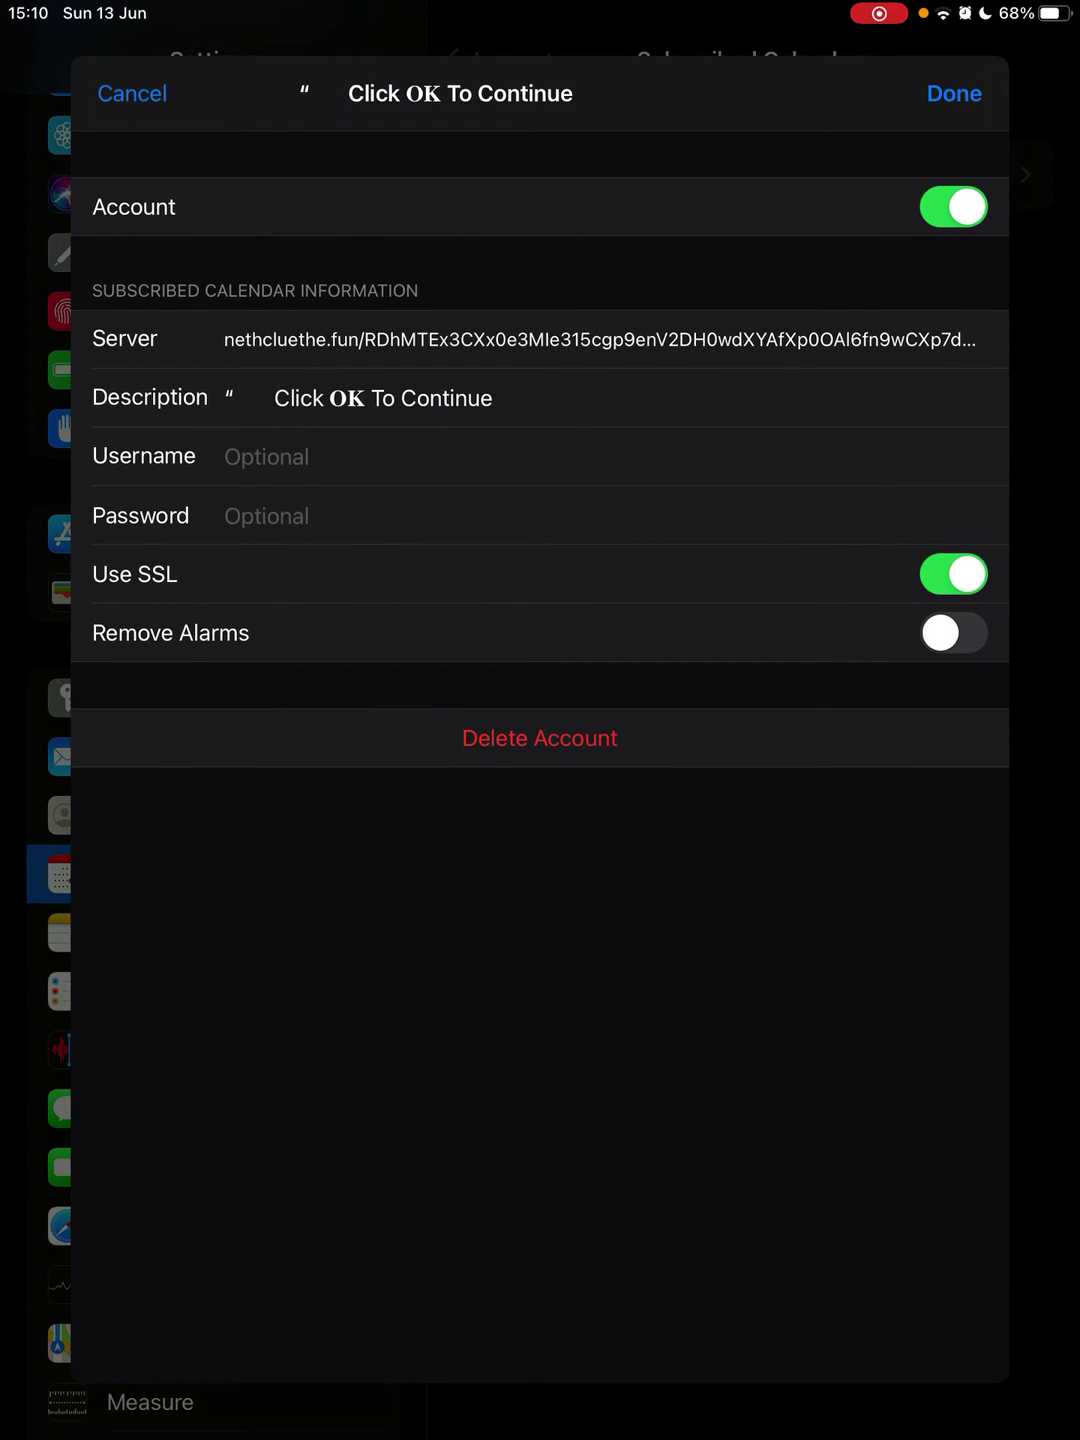
click(540, 738)
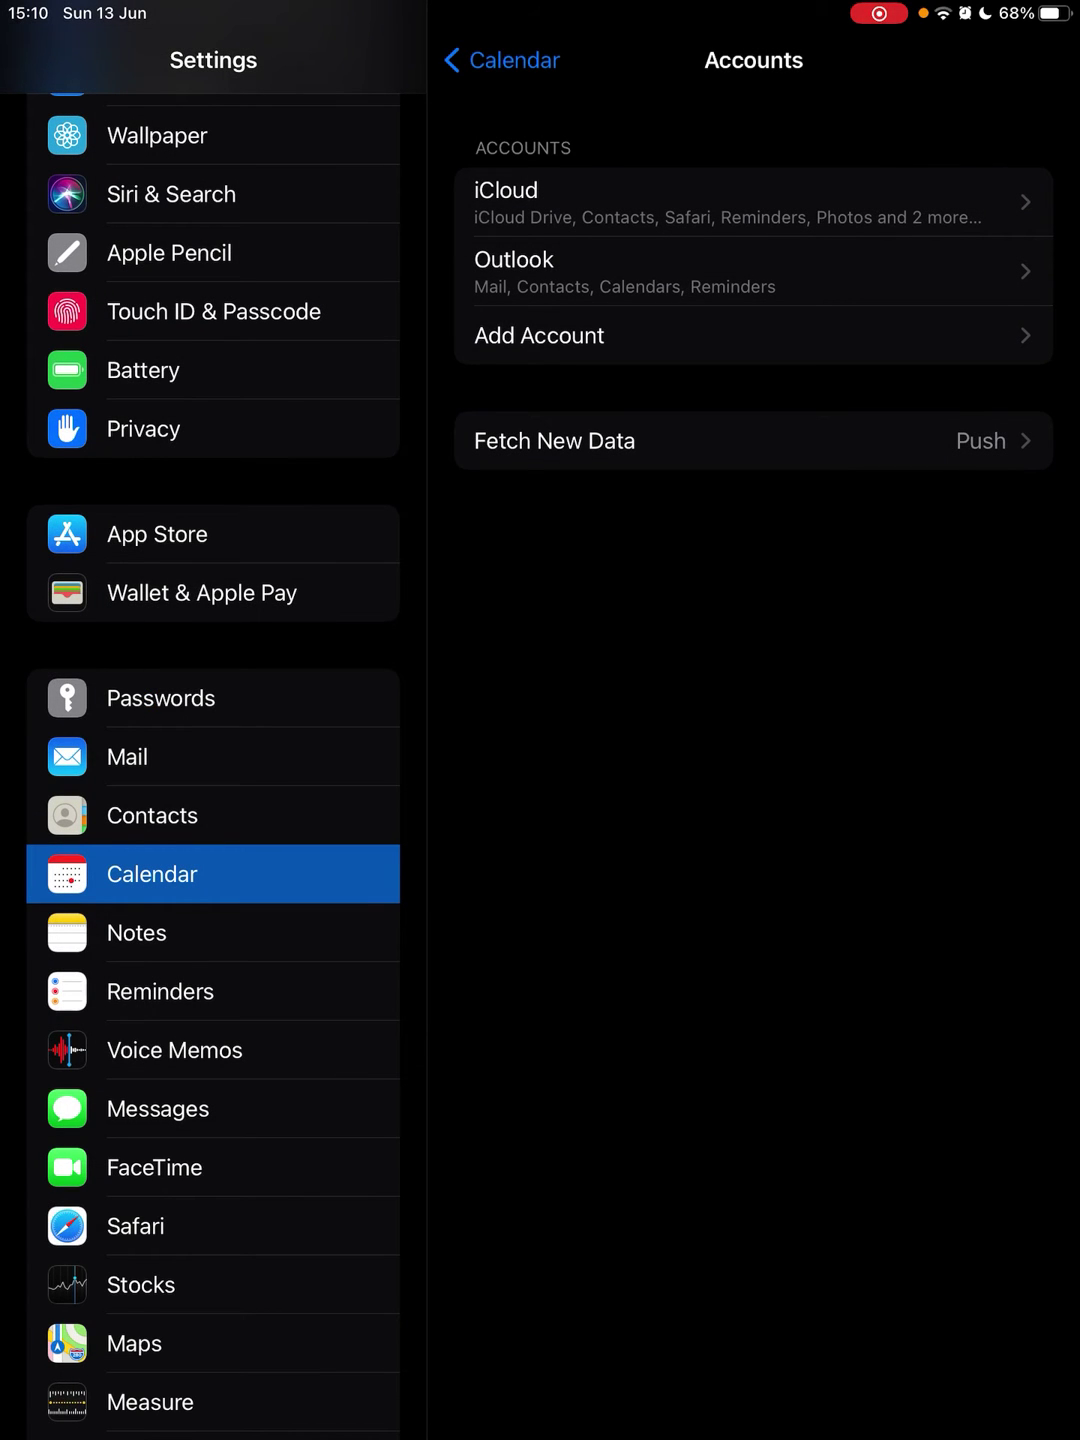
drag(540, 1434, 540, 1294)
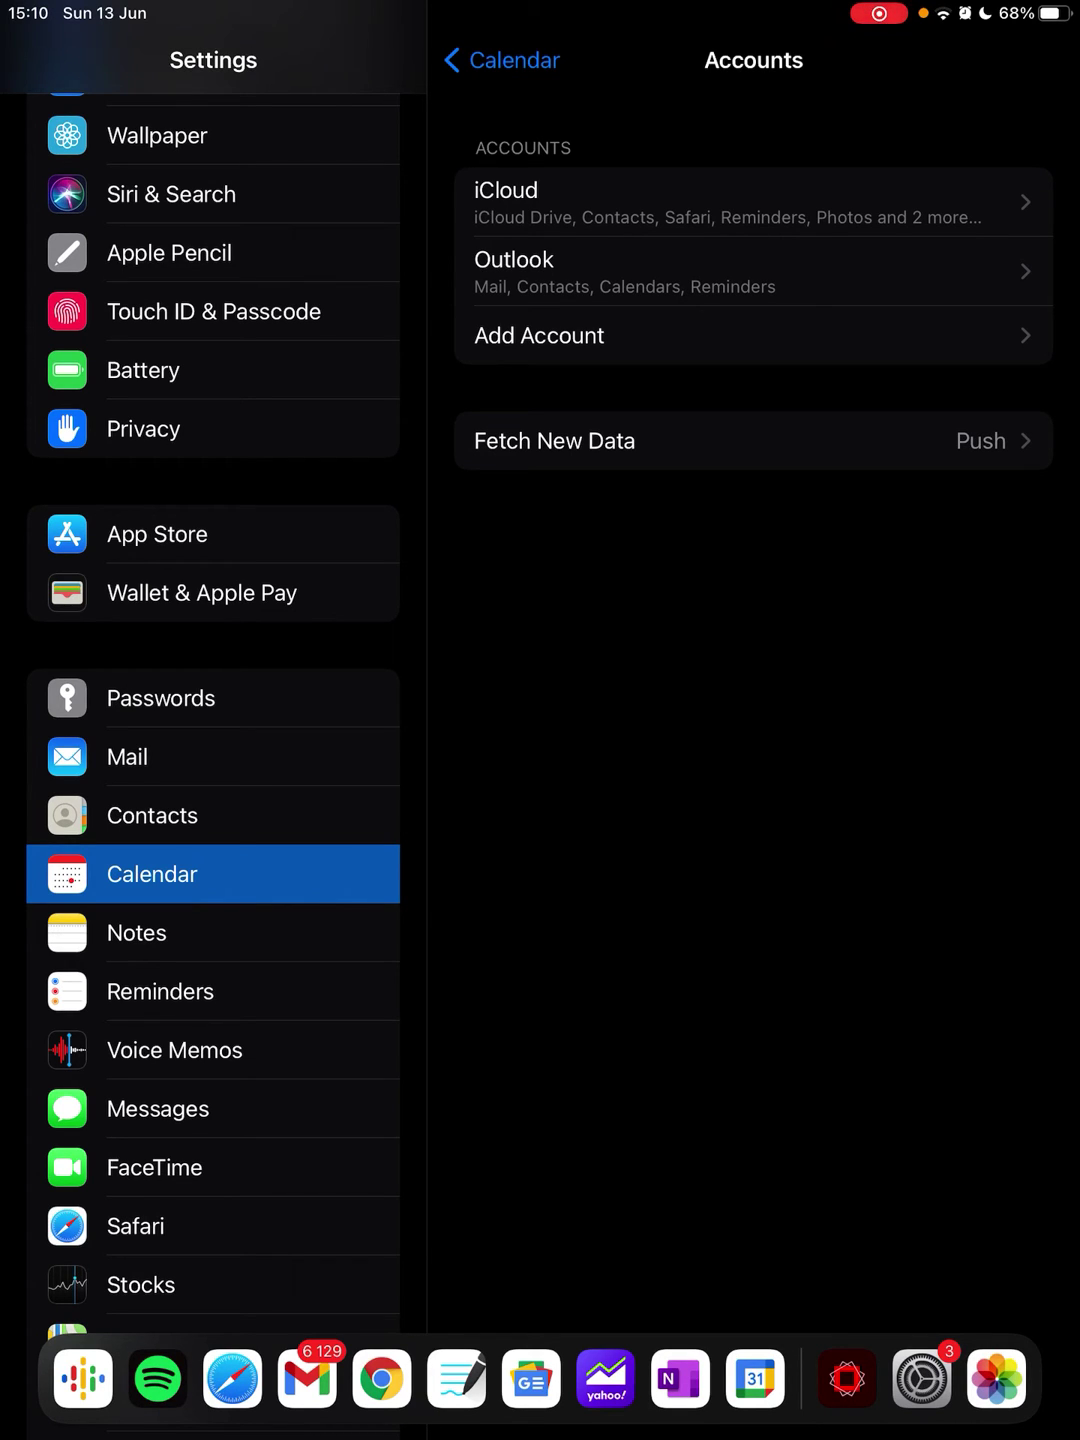
drag(956, 6, 956, 337)
click(788, 688)
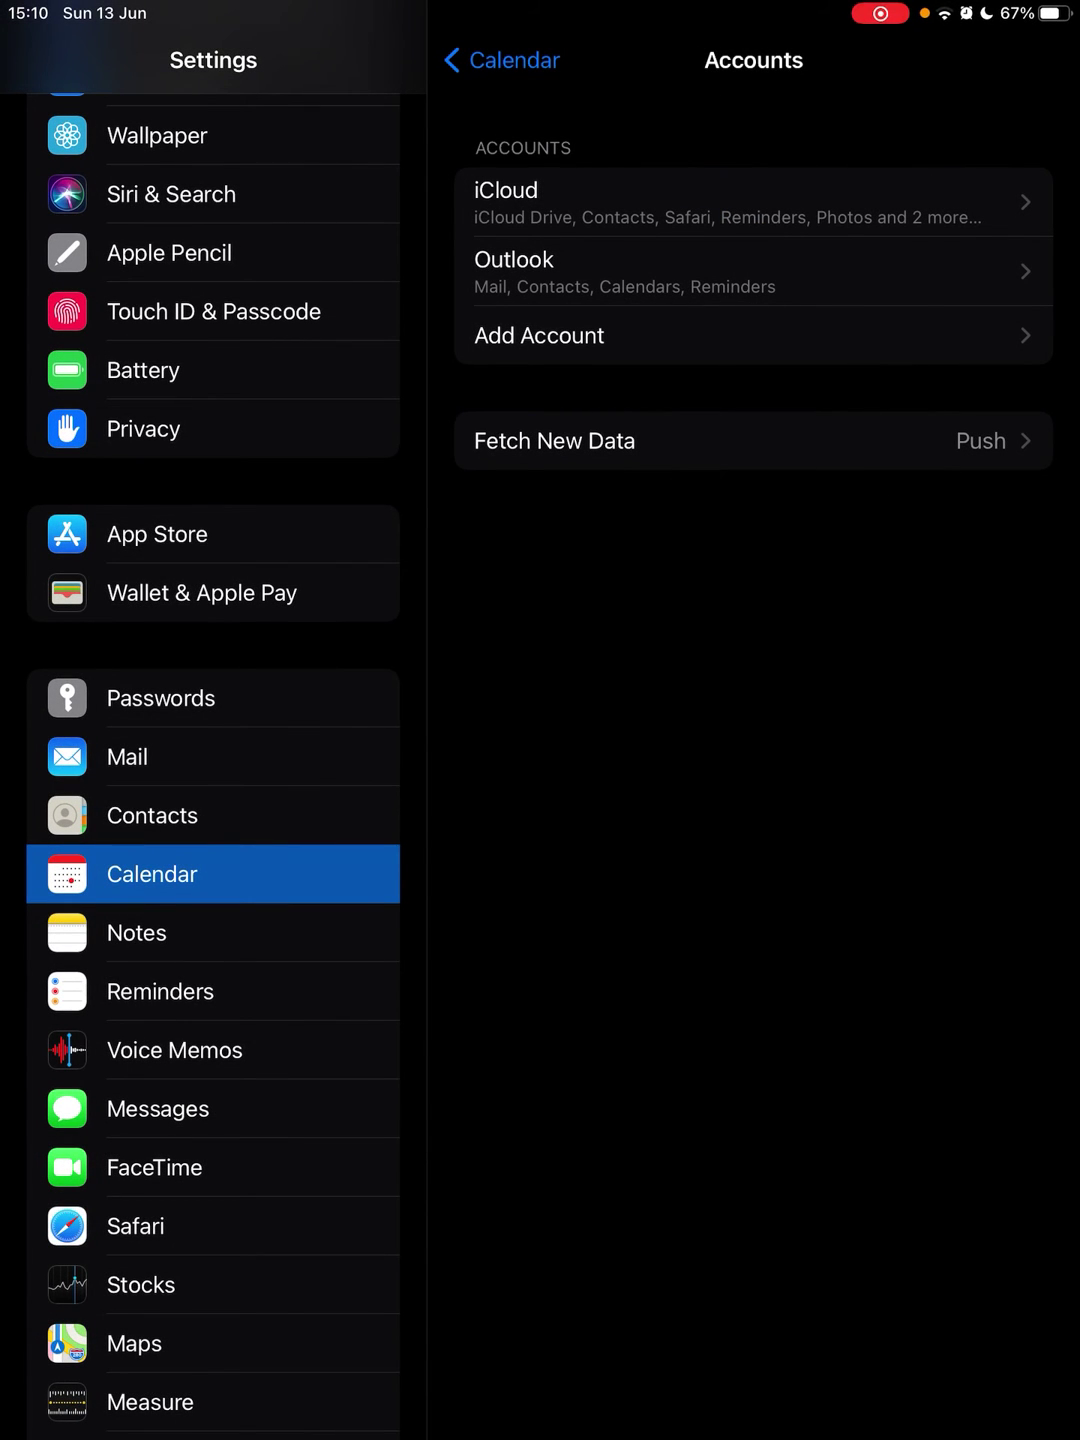